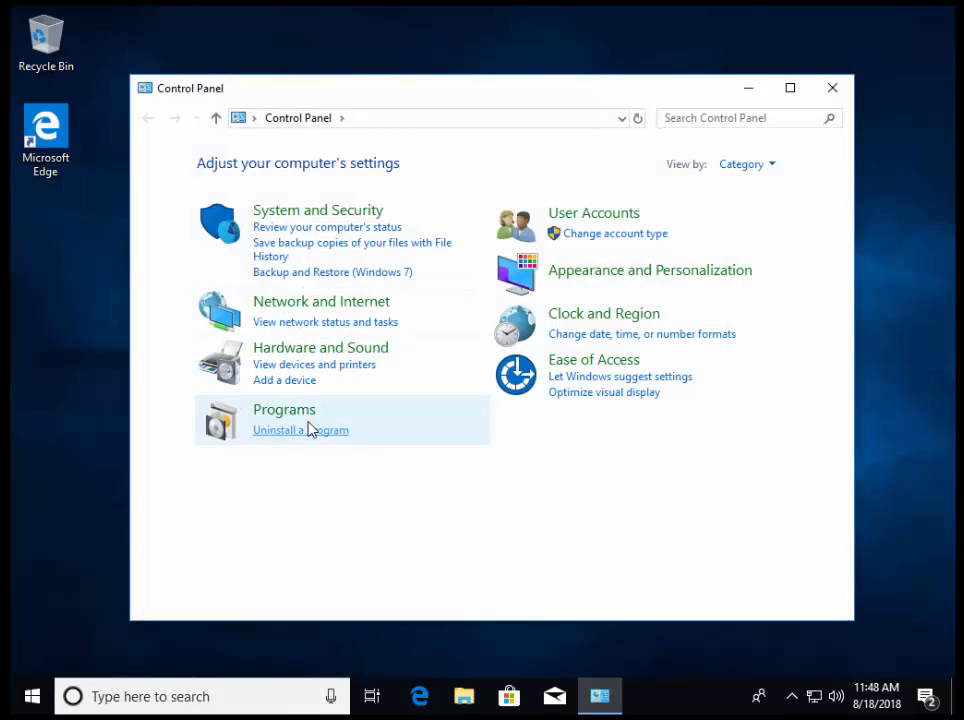
# - Open the Windows Features list and turn on Hyper-V Management Tools and Hyper-V Services
pyautogui.click(288, 412)
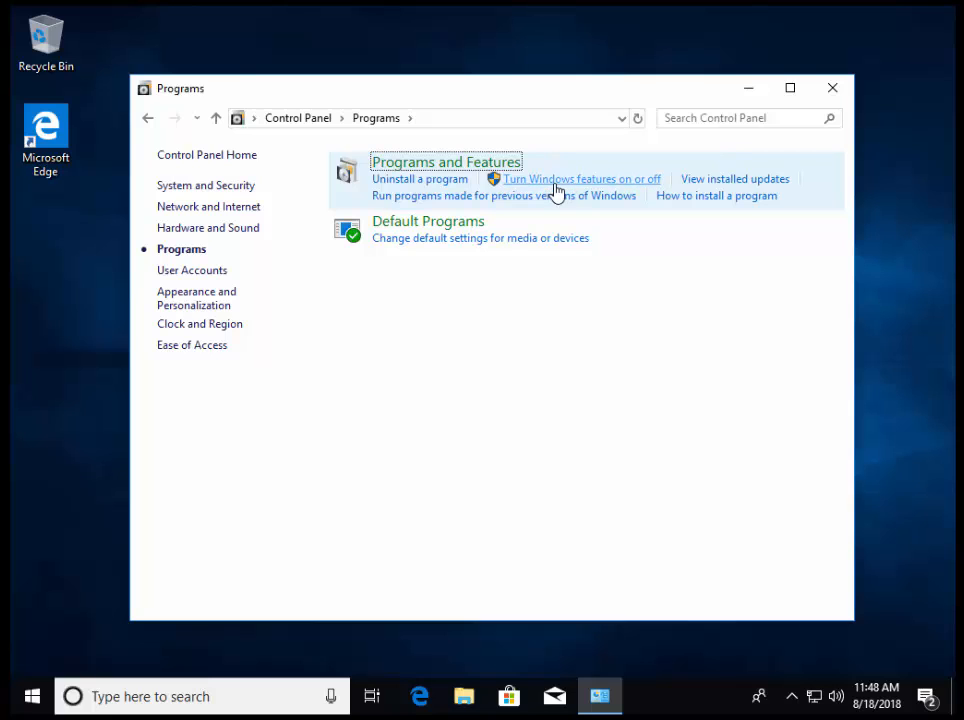
pyautogui.click(556, 180)
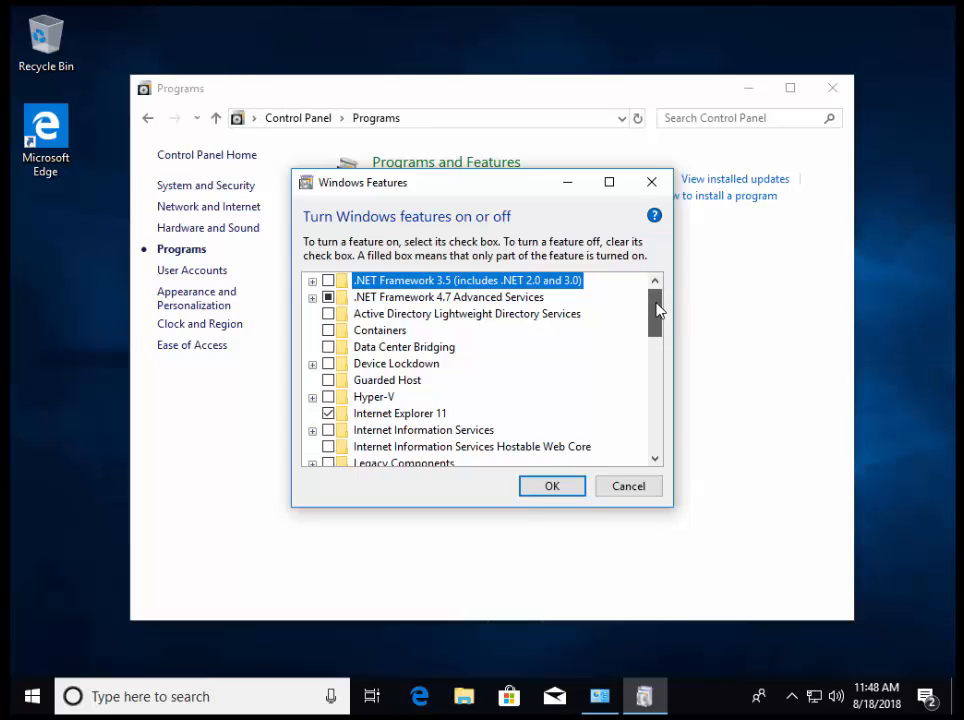
pyautogui.click(312, 397)
pyautogui.click(328, 397)
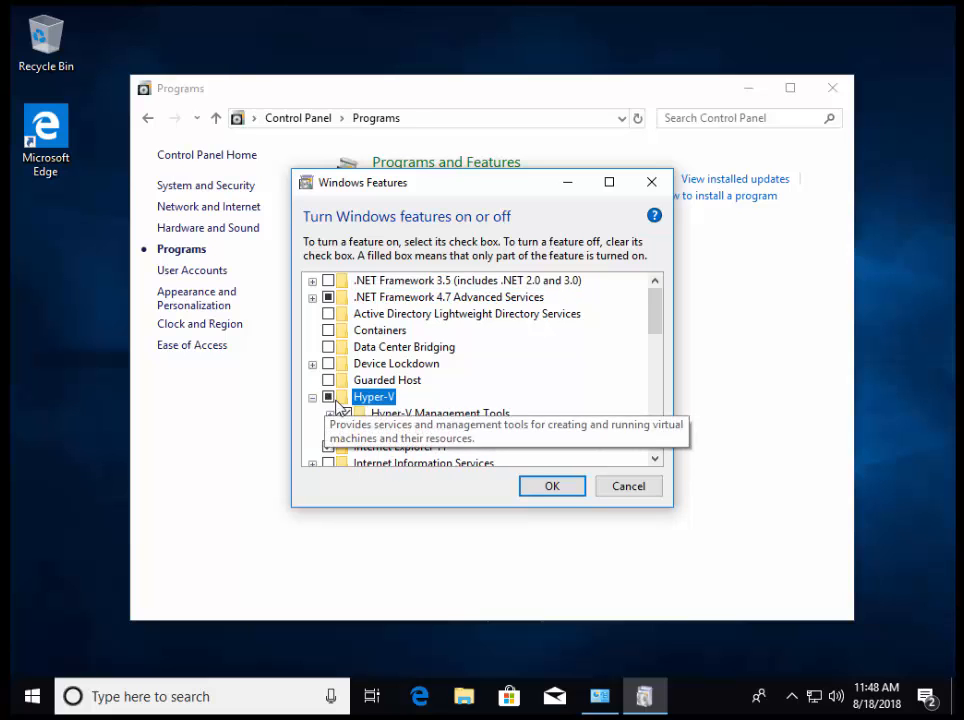
pyautogui.scroll(-1, 380, 420)
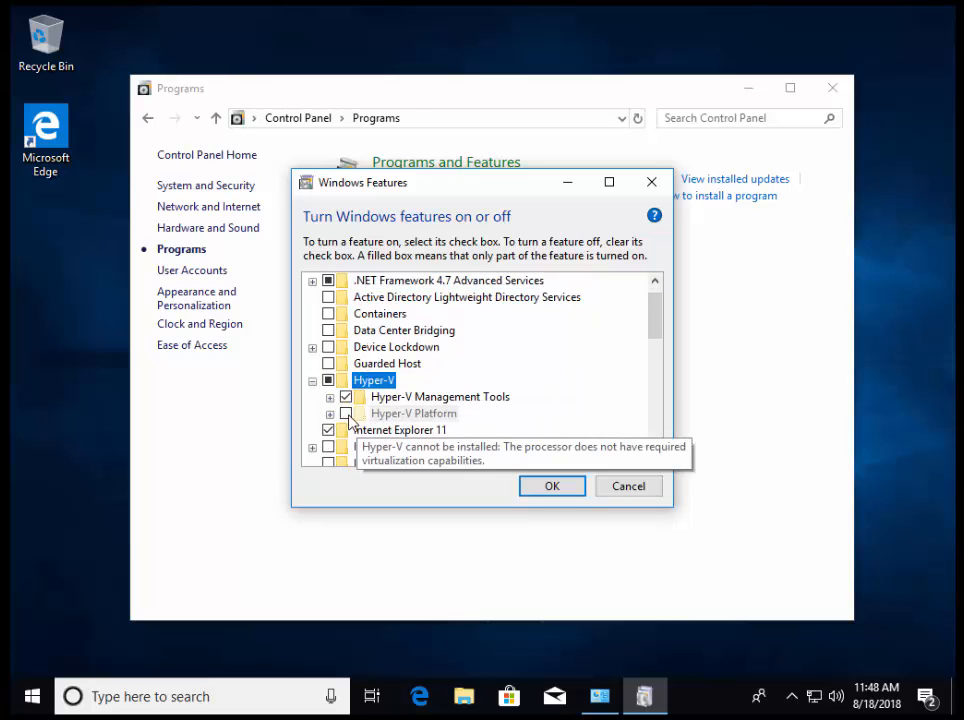
pyautogui.click(330, 414)
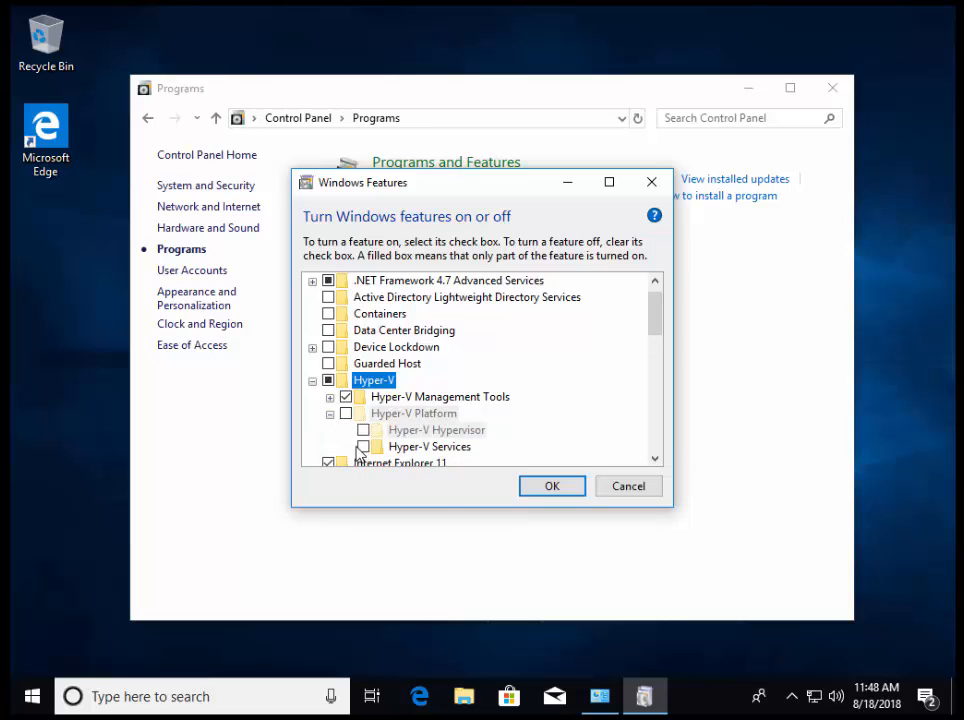
pyautogui.click(363, 447)
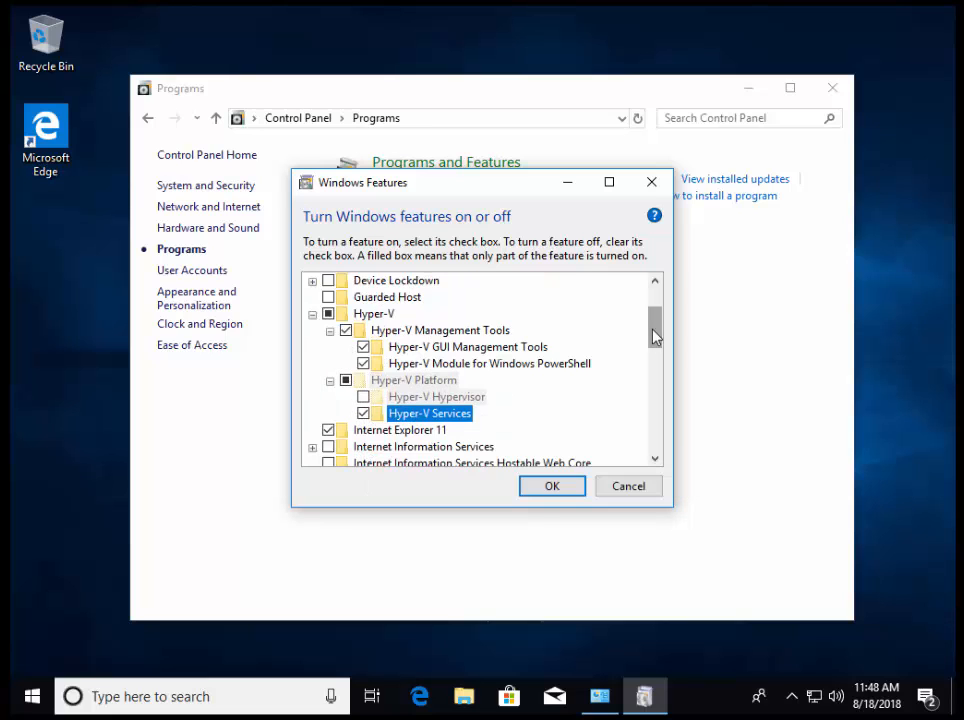
# - Turn on Windows Hypervisor Platform, apply the feature changes and restart the PC
pyautogui.moveTo(655, 338); pyautogui.dragTo(650, 437)
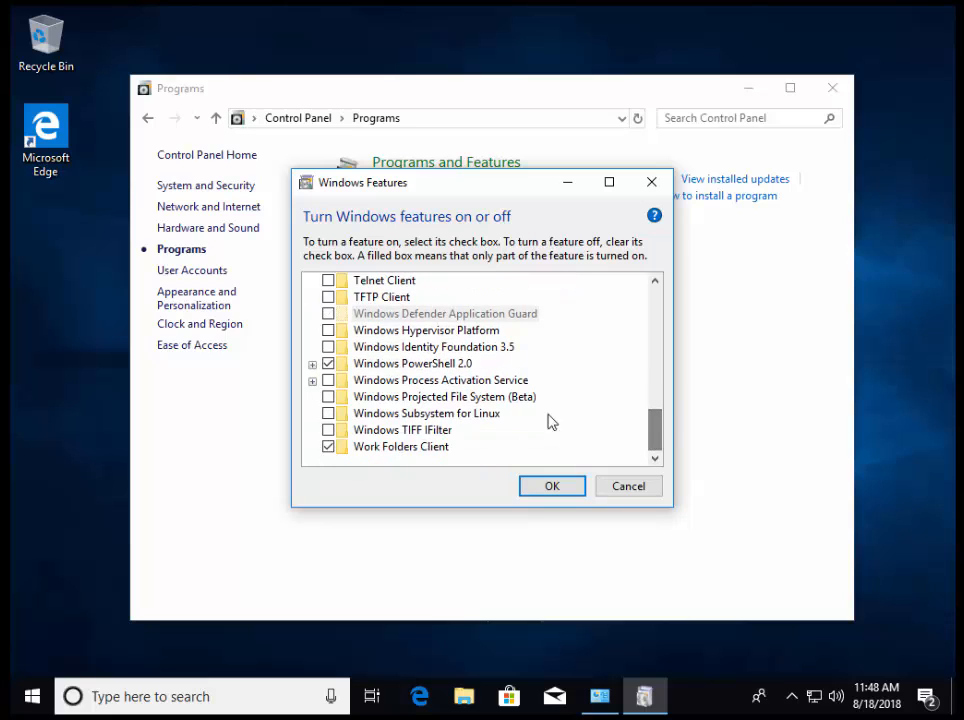
pyautogui.click(328, 331)
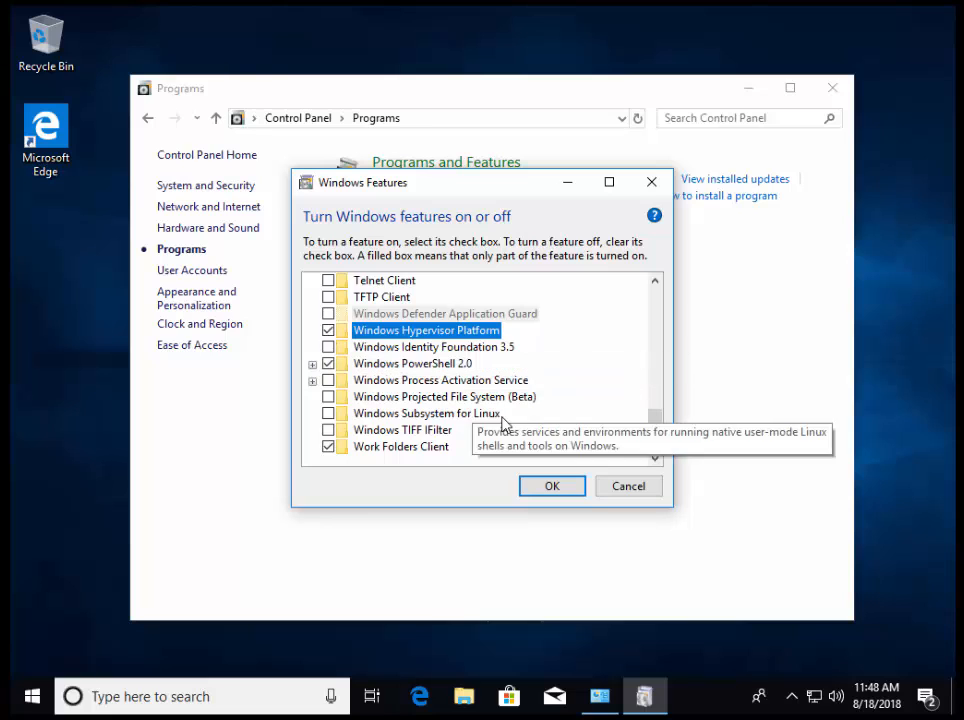
pyautogui.click(555, 488)
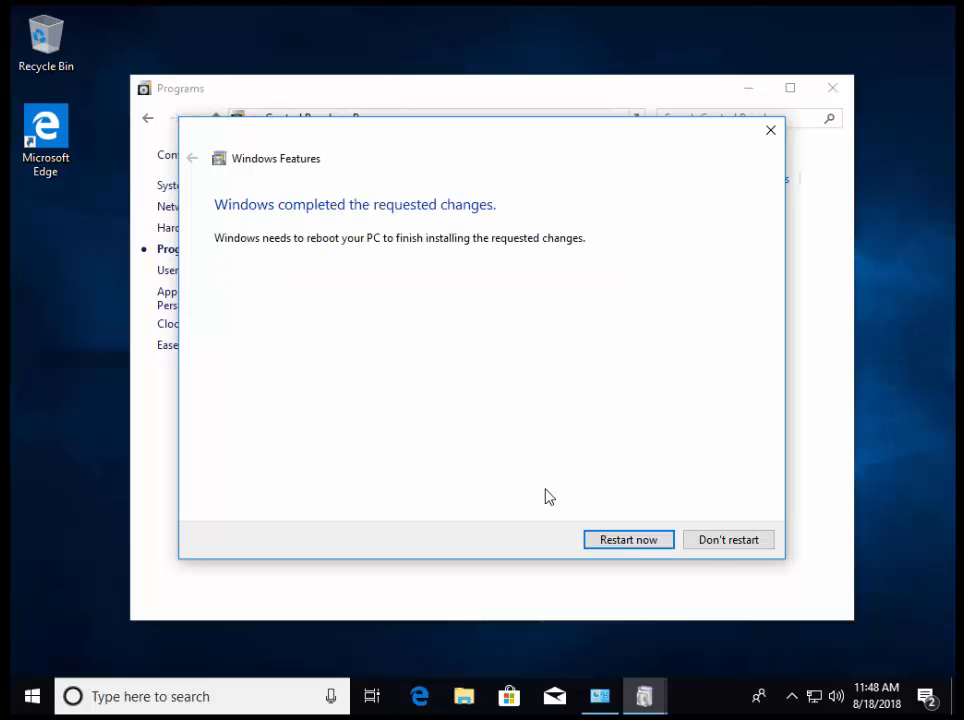
pyautogui.click(656, 549)
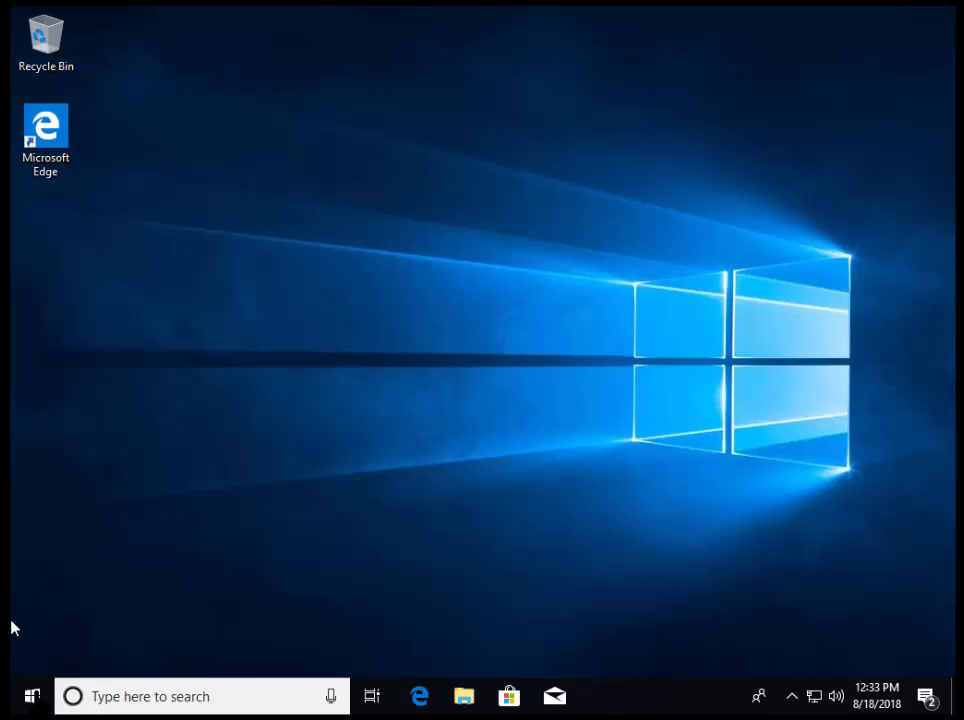
# - Launch Hyper-V Manager from the Windows Administrative Tools
pyautogui.click(30, 690)
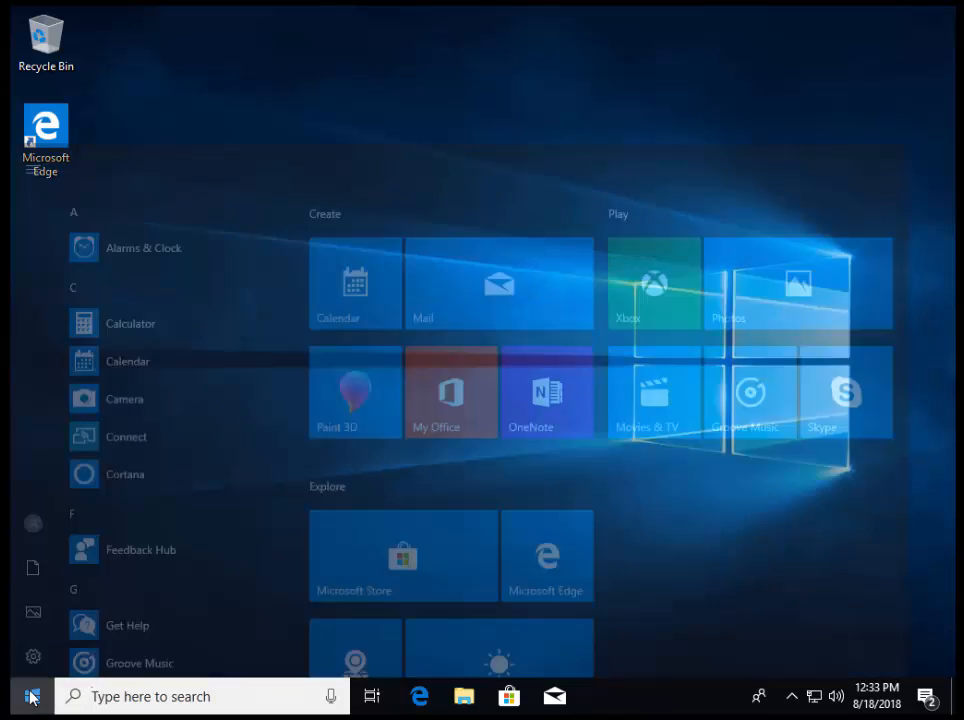
pyautogui.scroll(-10, 166, 485)
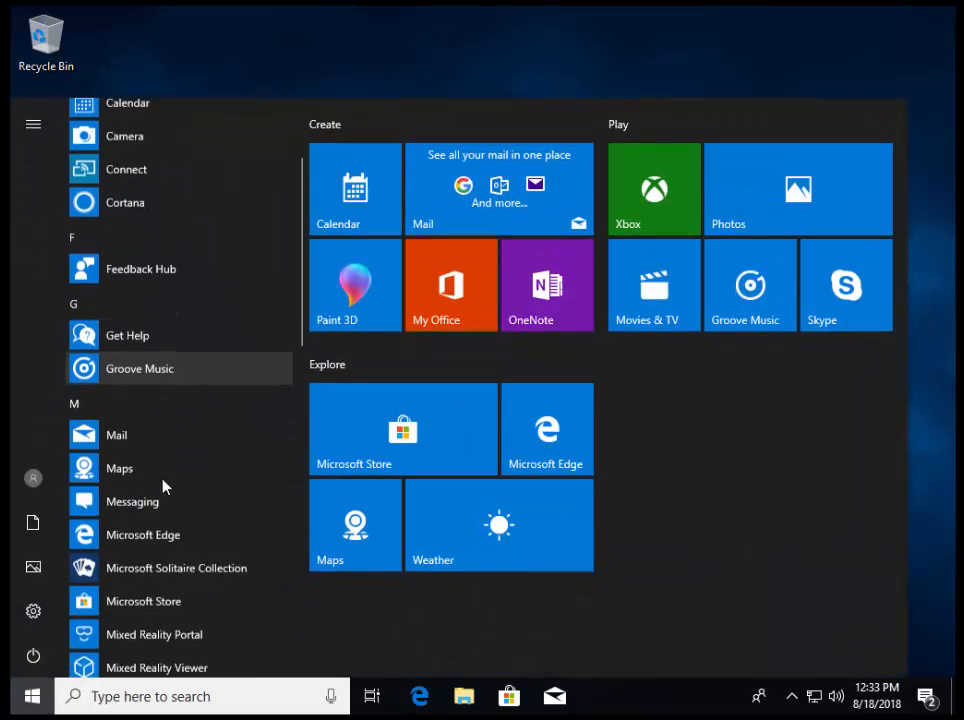
pyautogui.click(166, 424)
pyautogui.scroll(-3, 167, 428)
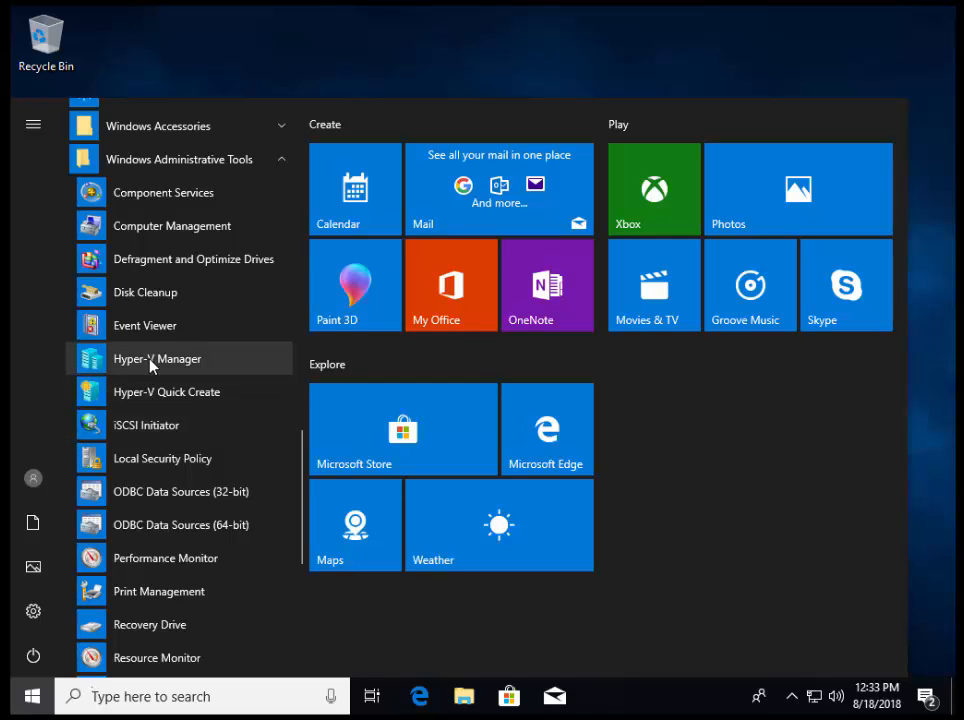
pyautogui.click(152, 359)
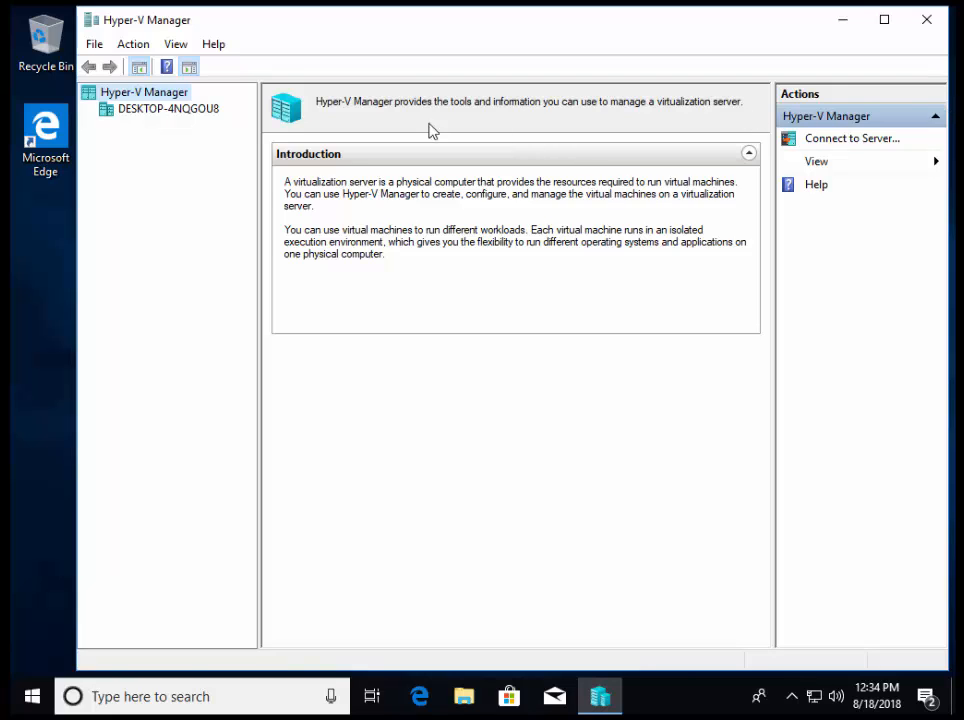
# - Start creating a new custom-configured virtual machine on the local DESKTOP-4NQGOU8 server
pyautogui.click(161, 110)
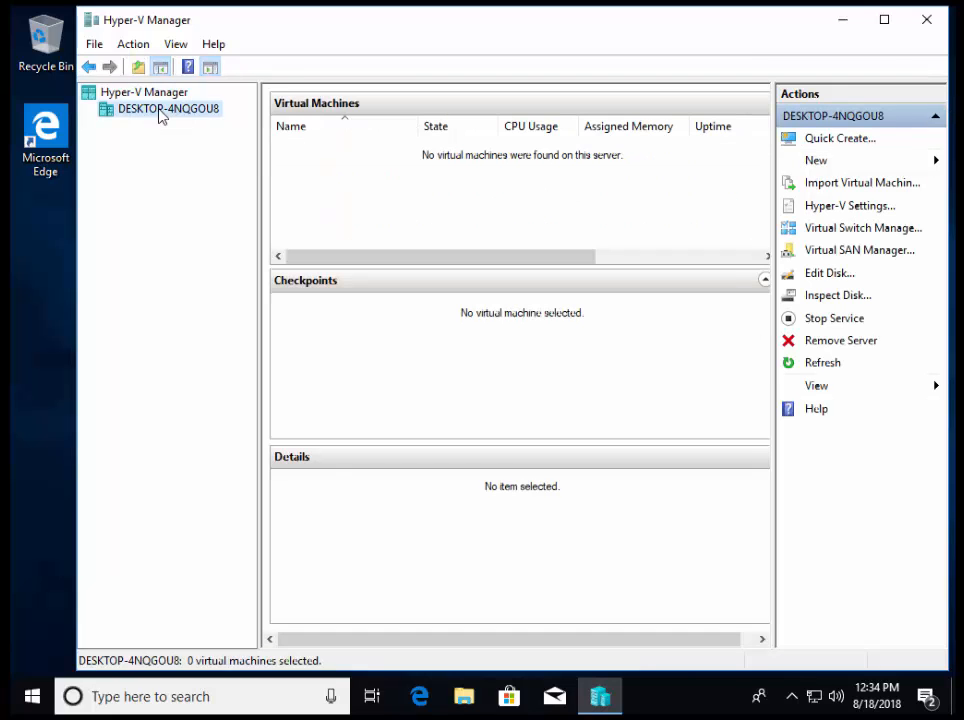
pyautogui.click(818, 162)
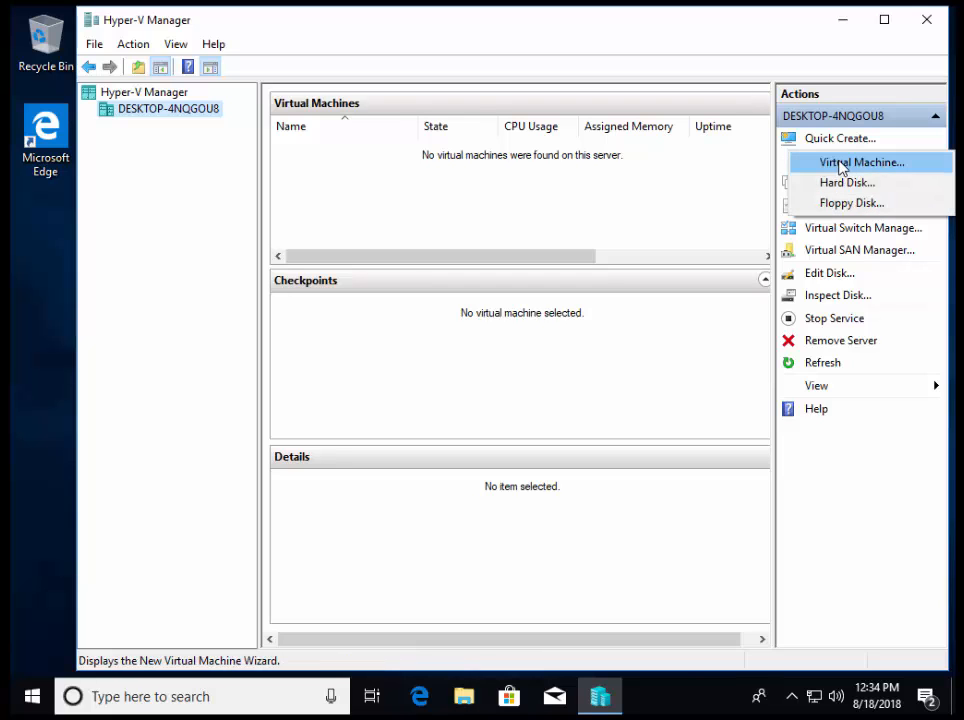
pyautogui.click(840, 165)
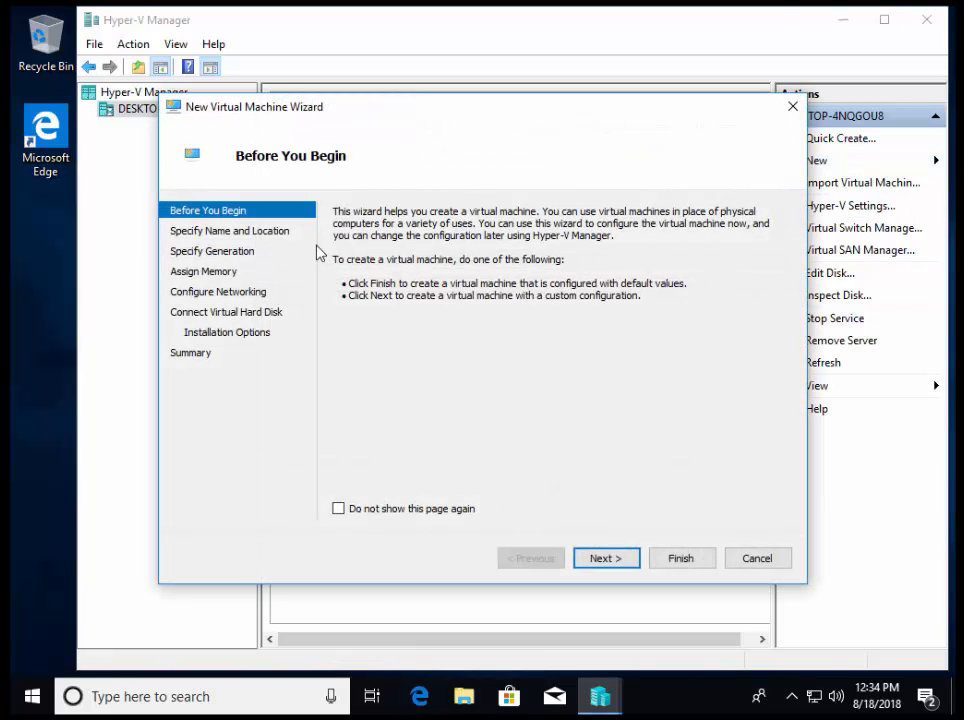
pyautogui.click(606, 561)
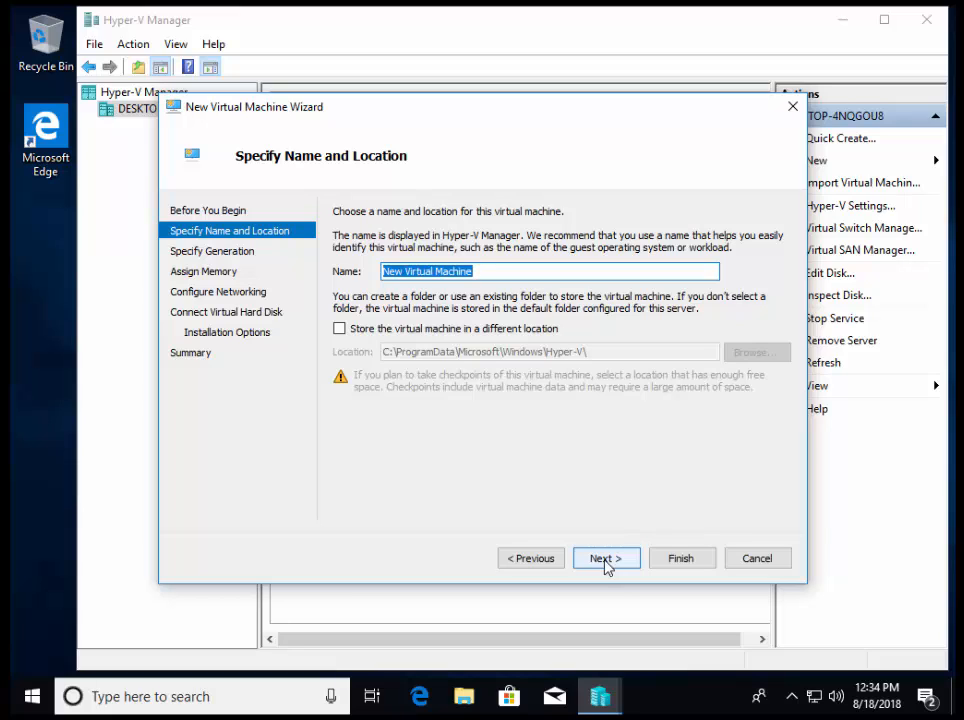
# - Name the virtual machine TestMachine and accept Generation 1 with 1024 MB of dynamic startup memory
pyautogui.write('TestMach')
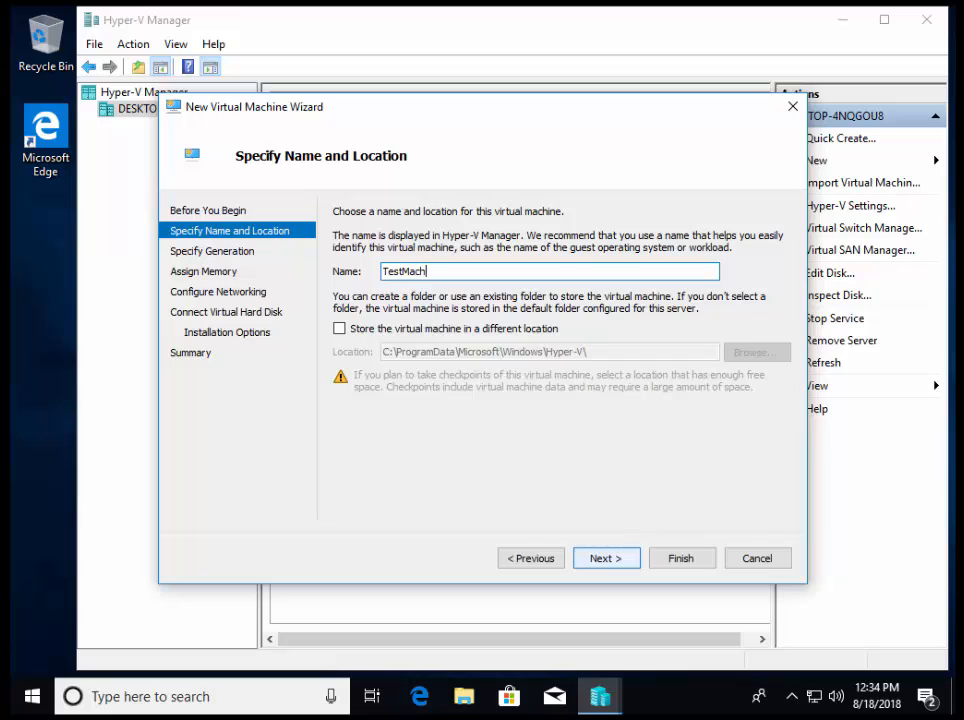
pyautogui.write('ine')
pyautogui.click(605, 564)
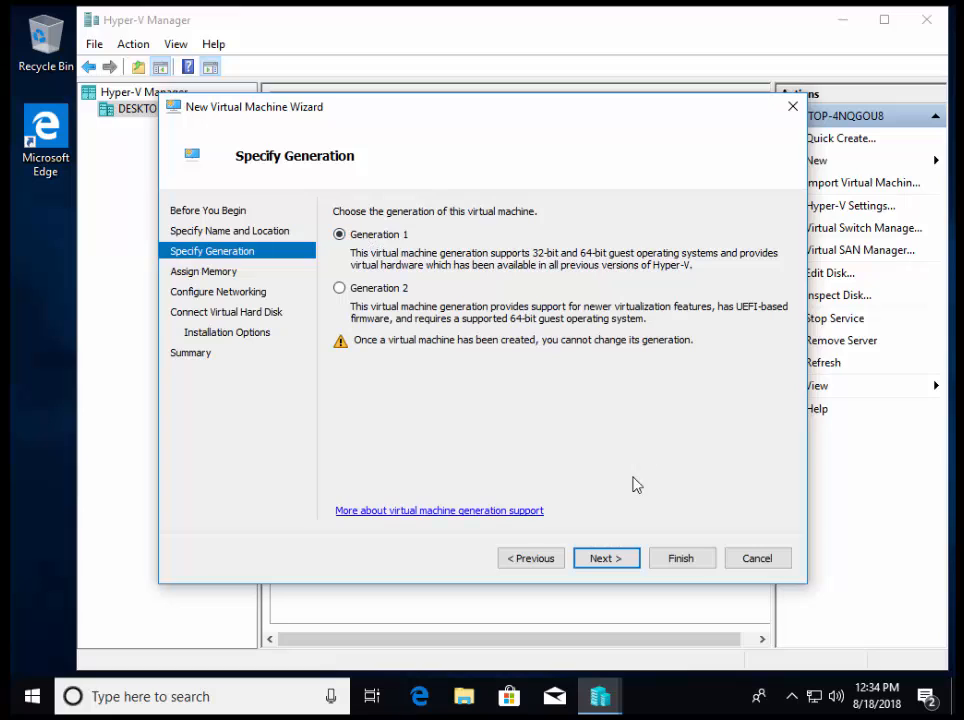
pyautogui.click(605, 558)
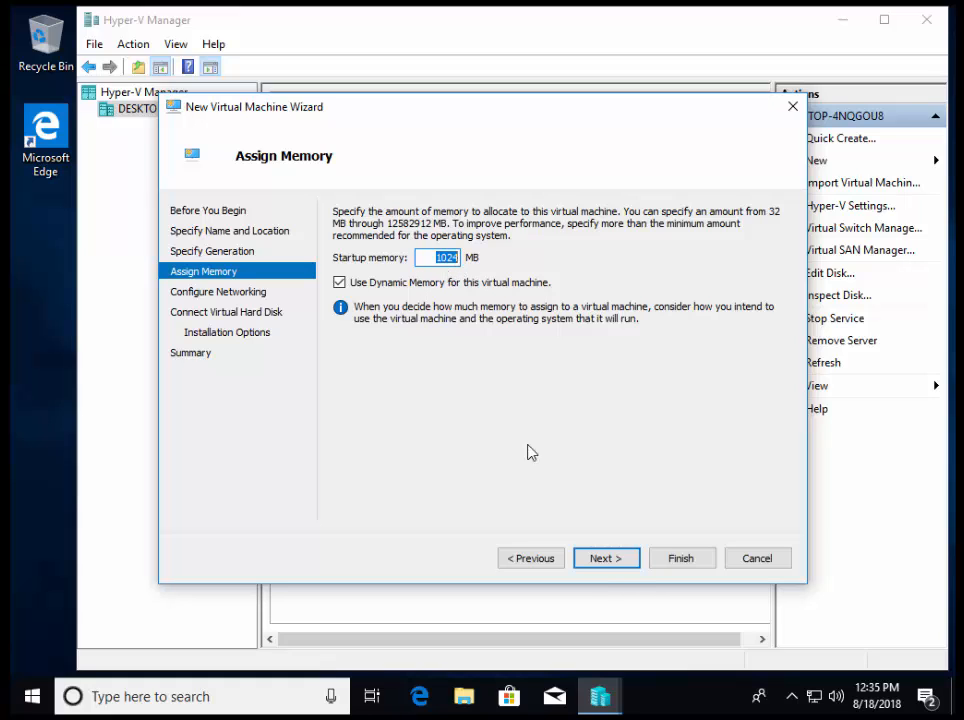
pyautogui.click(607, 568)
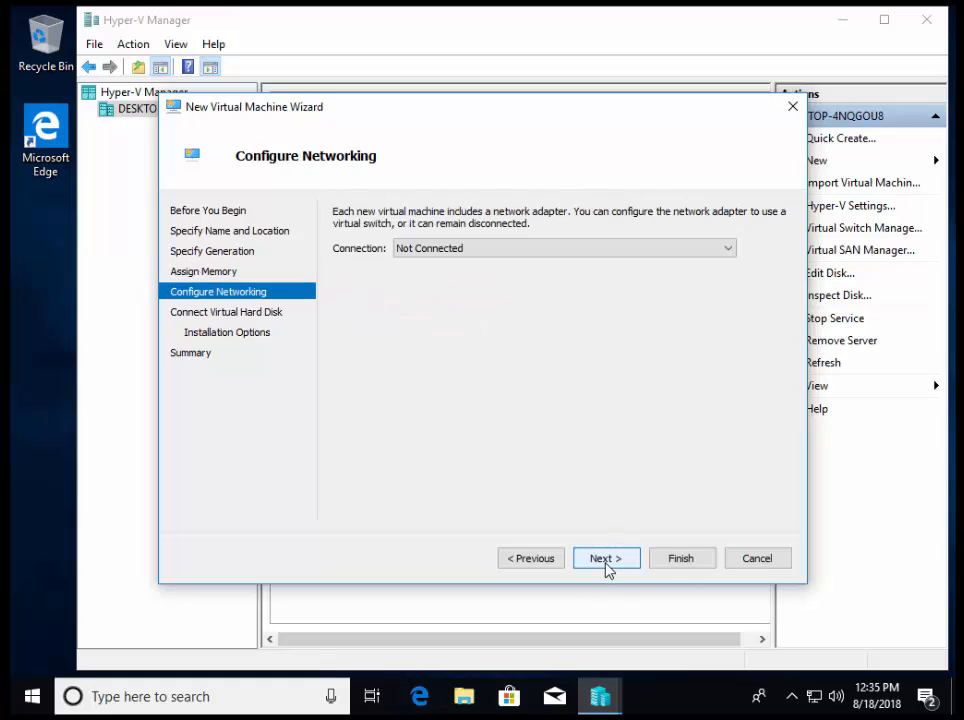
# - Connect the virtual machine's network adapter to the Default Switch and continue to the hard disk settings
pyautogui.click(731, 249)
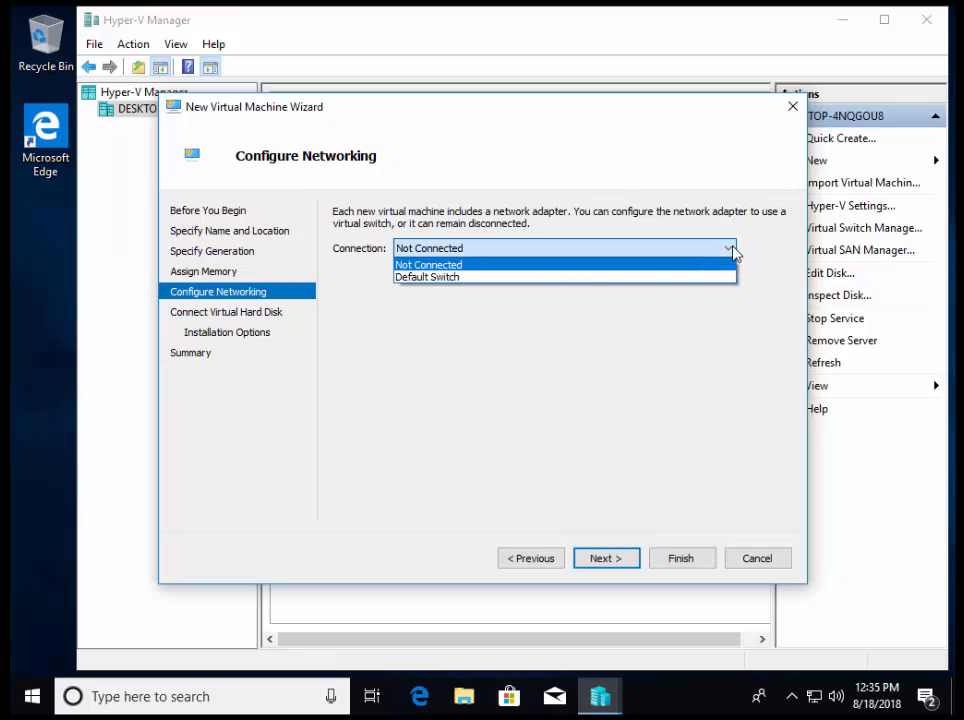
pyautogui.click(439, 279)
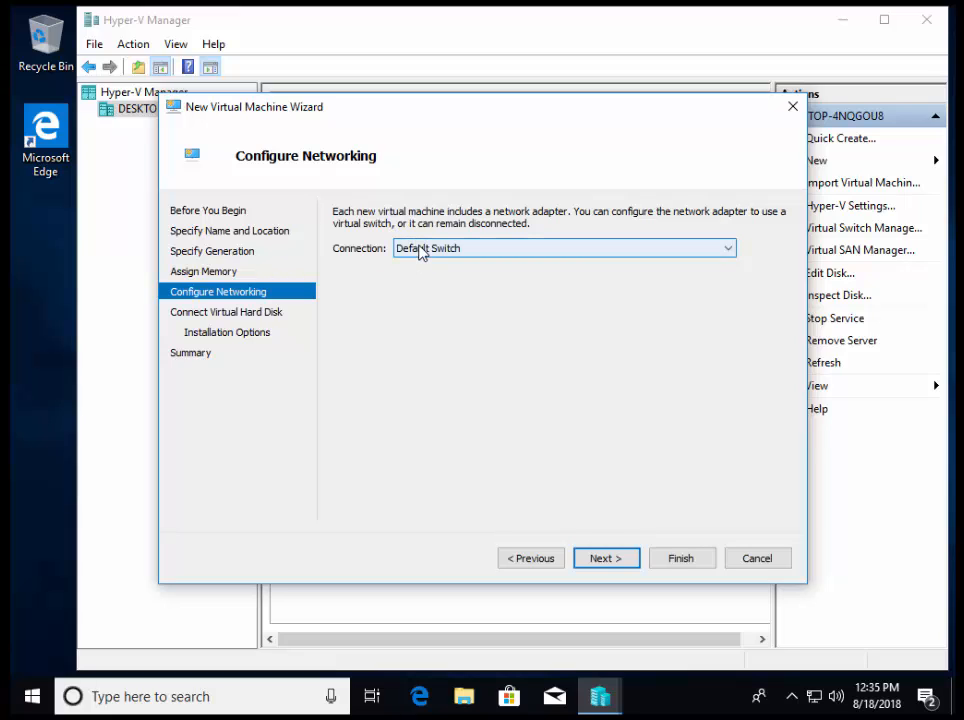
pyautogui.click(420, 253)
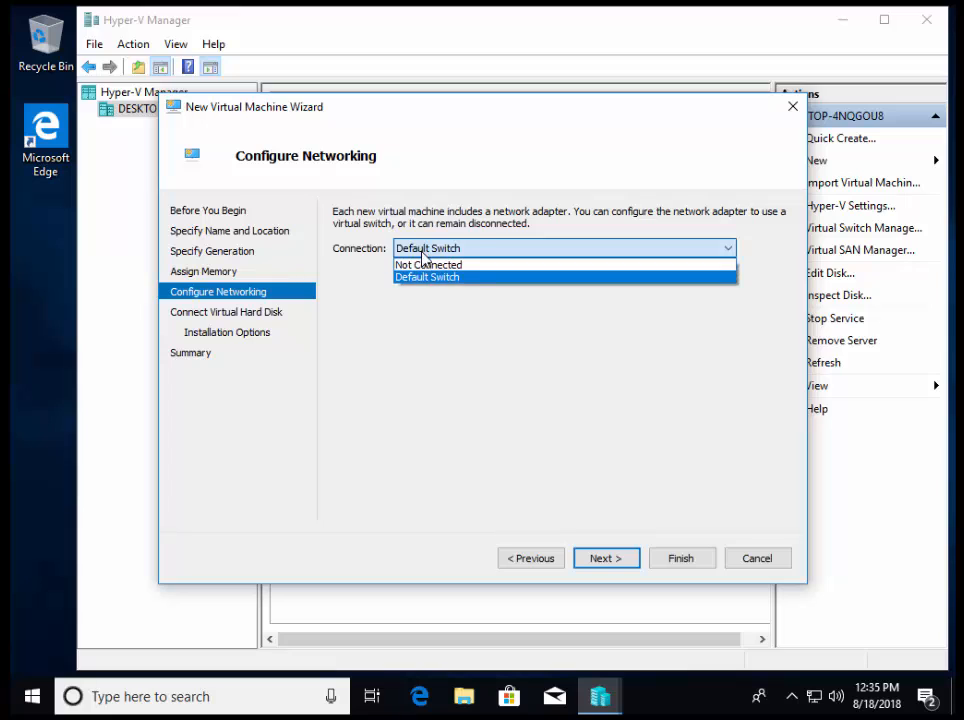
pyautogui.click(422, 266)
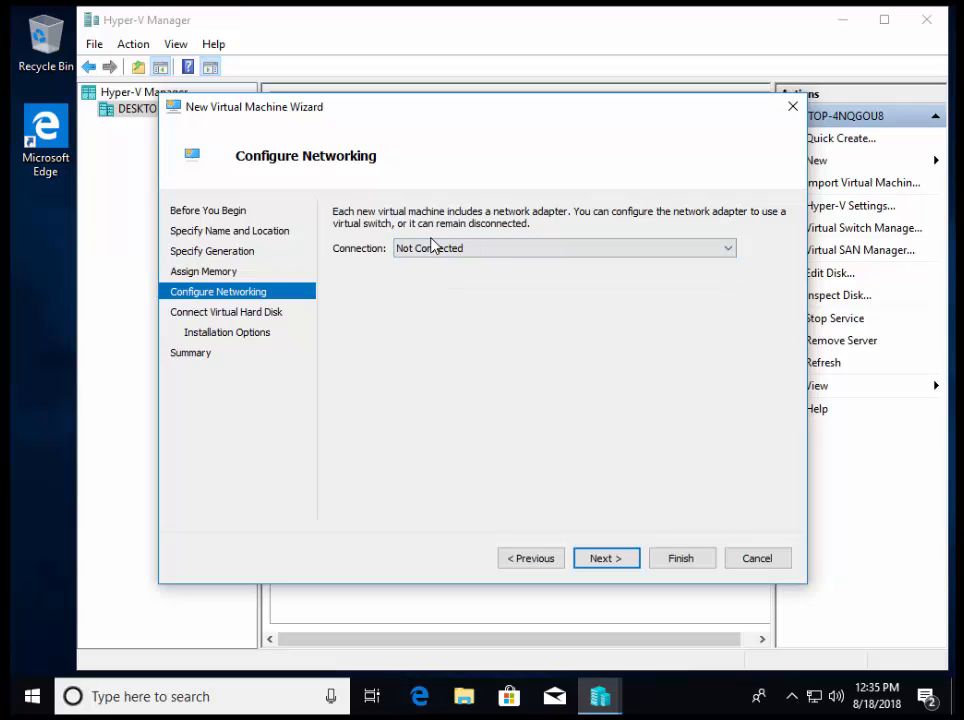
pyautogui.click(430, 248)
pyautogui.click(427, 280)
pyautogui.click(611, 559)
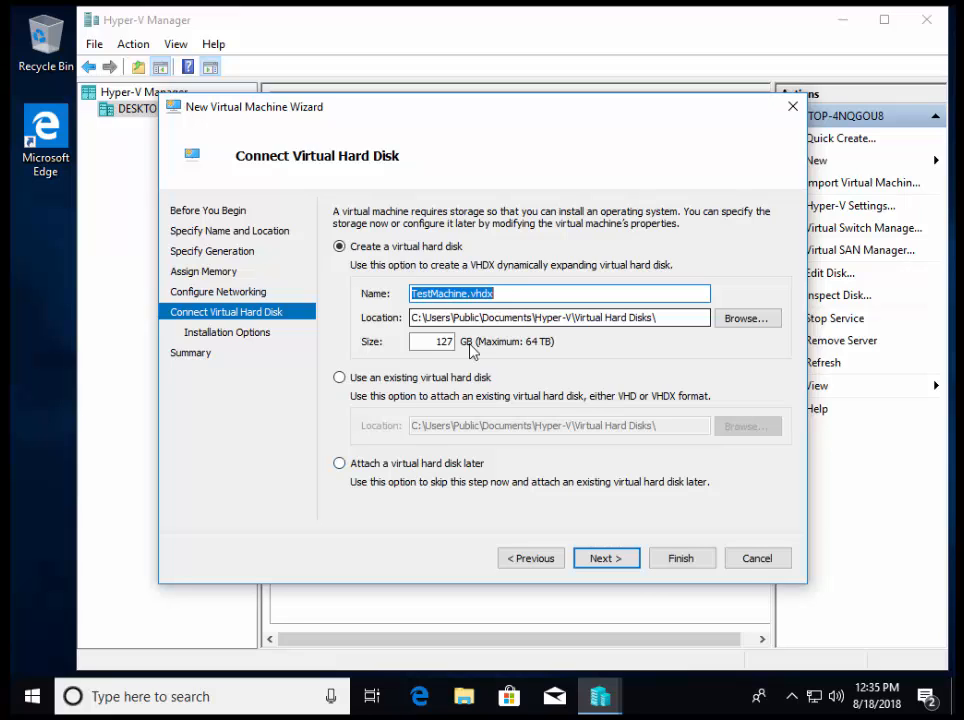
# - Accept a new 127 GB TestMachine.vhdx disk with the operating system installed later, and finish creating the virtual machine
pyautogui.click(606, 558)
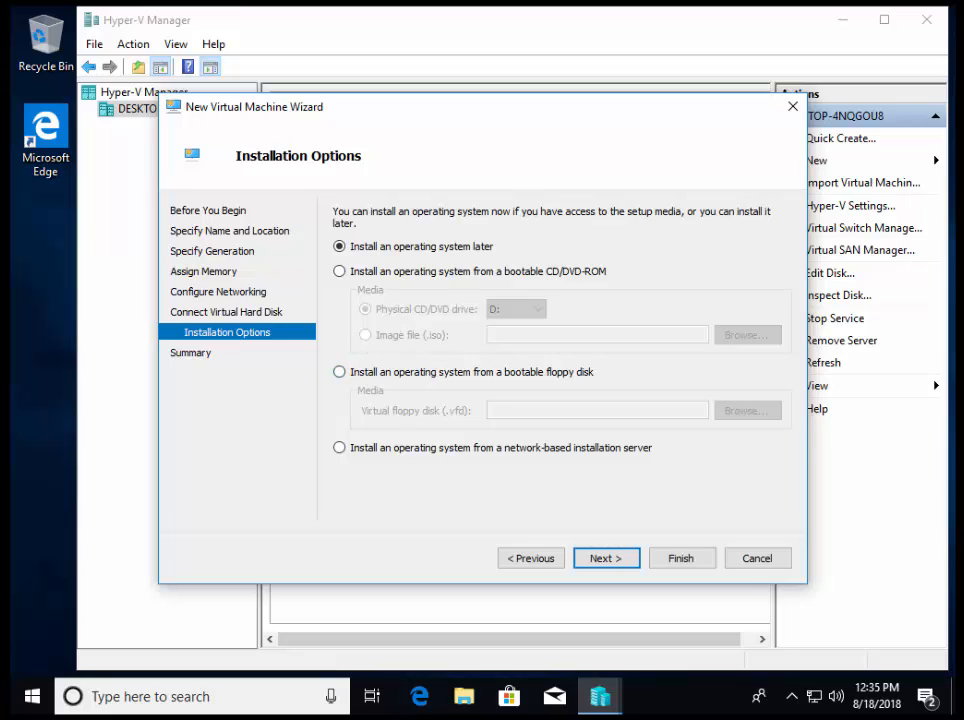
pyautogui.click(606, 558)
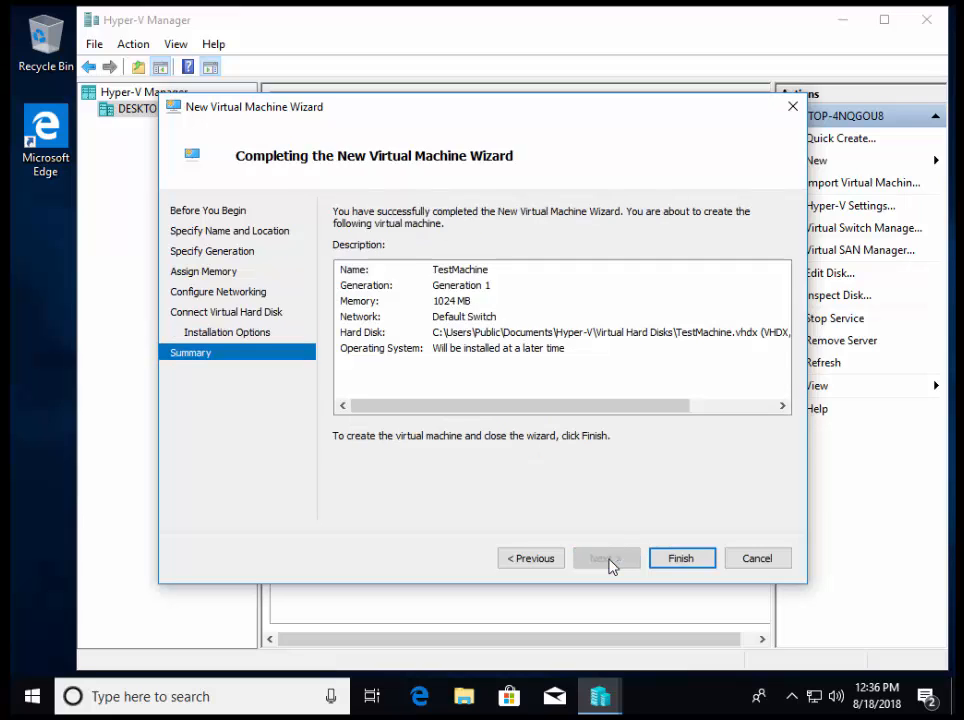
pyautogui.click(677, 562)
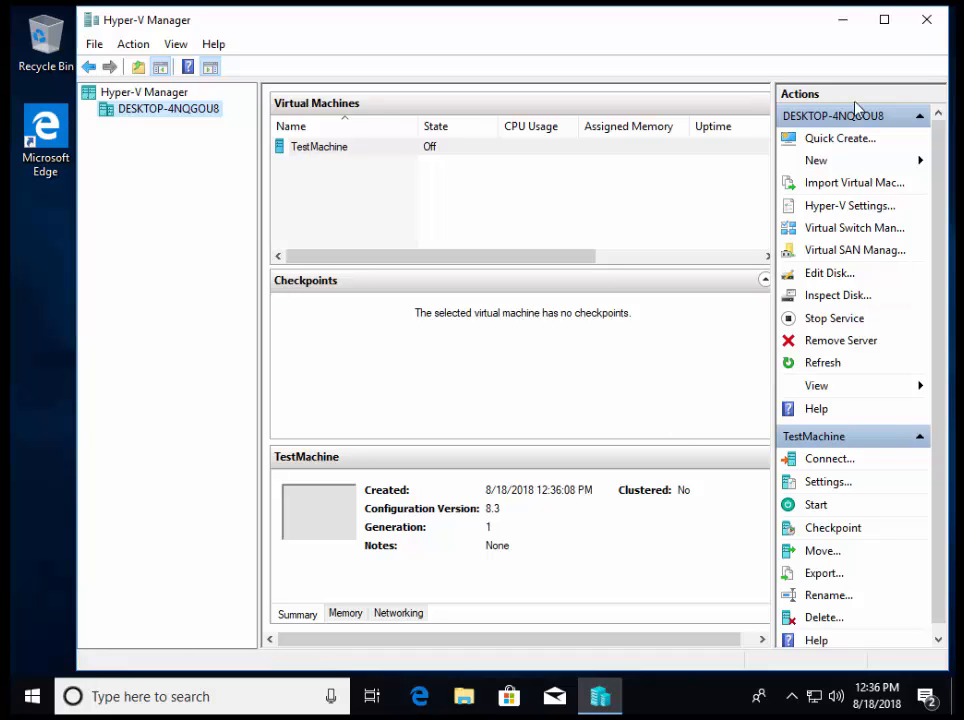
# - Examine the Default Switch's connection properties in Virtual Switch Manager, then close the manager
pyautogui.click(830, 233)
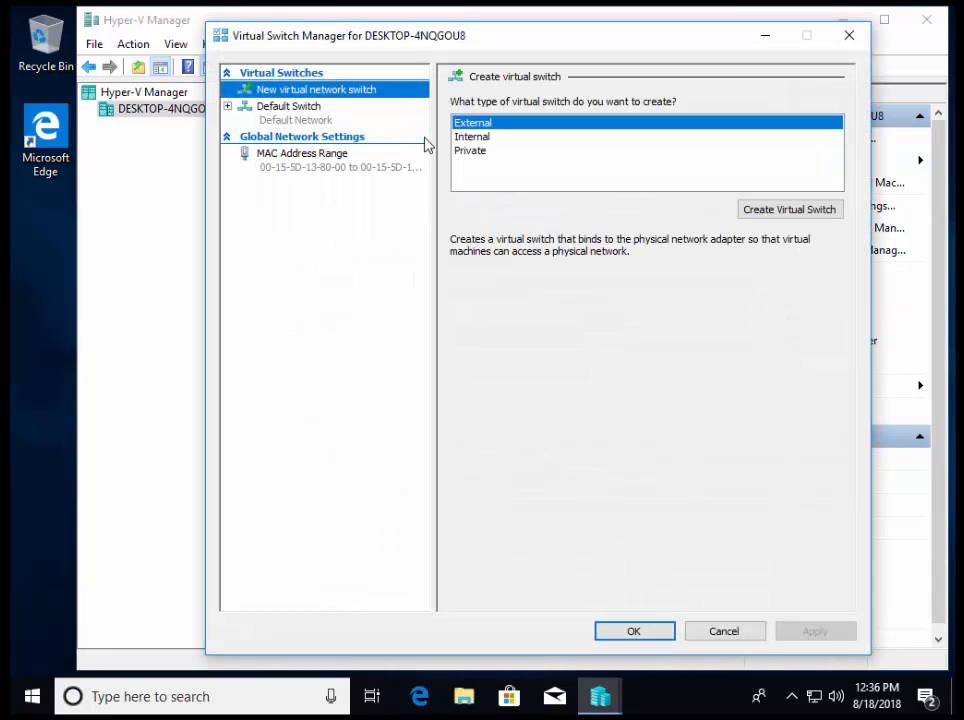
pyautogui.click(283, 117)
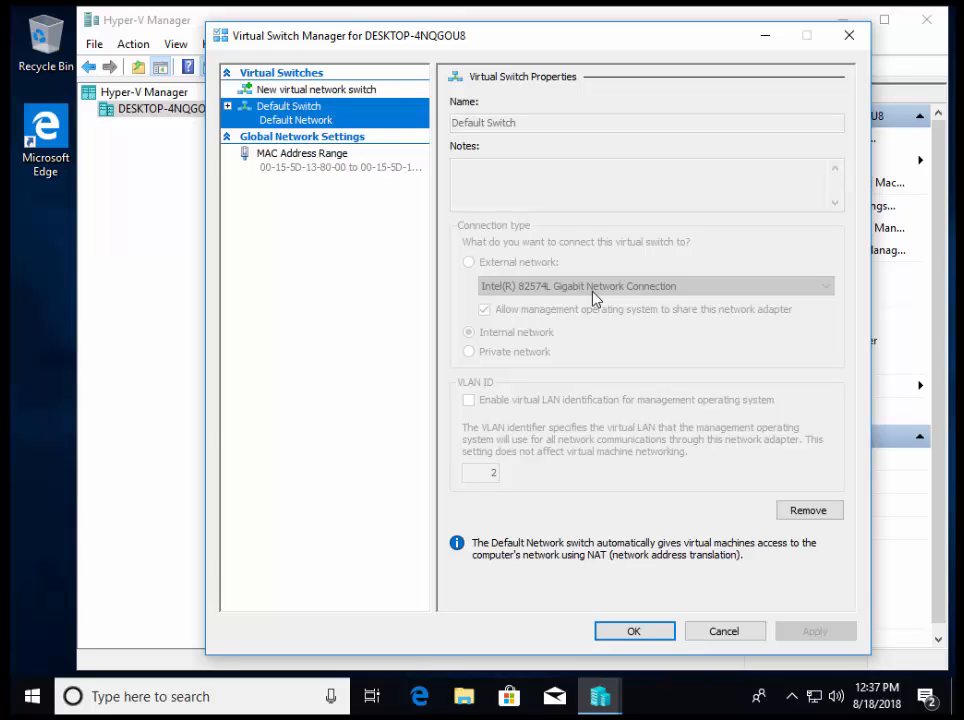
pyautogui.click(634, 632)
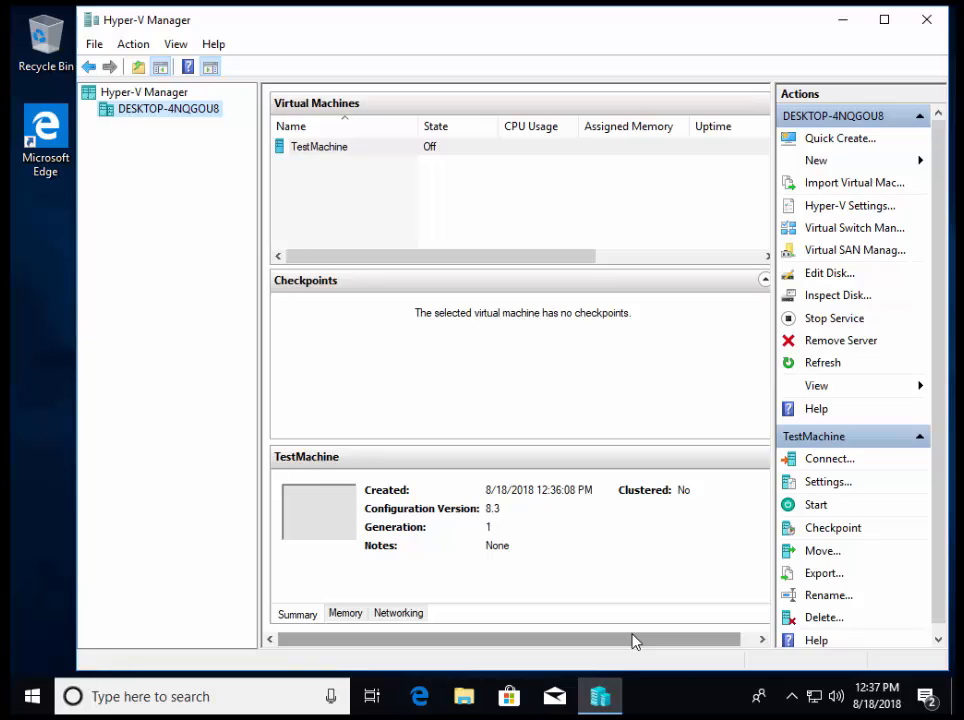